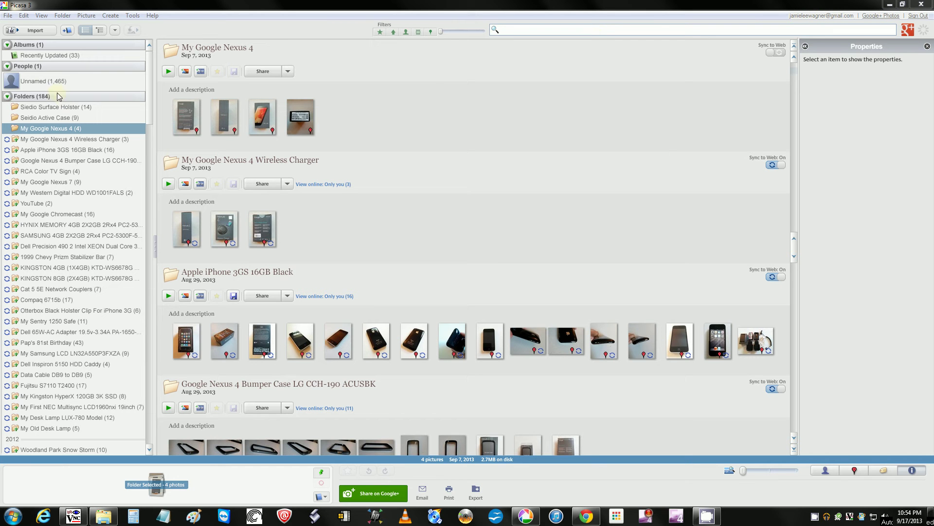
- Open Batch Upload from the menus, then cancel it and return to the library
left_click(8, 17)
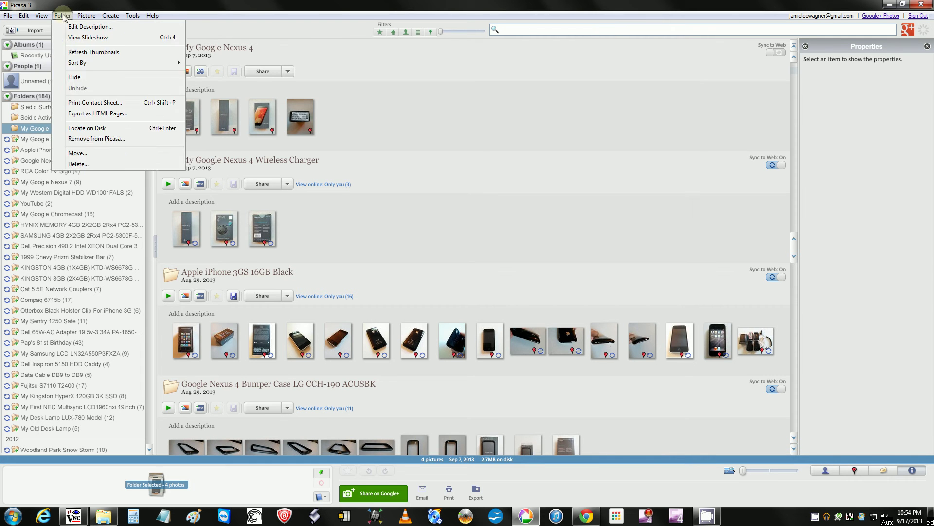
mouse_move(106, 17)
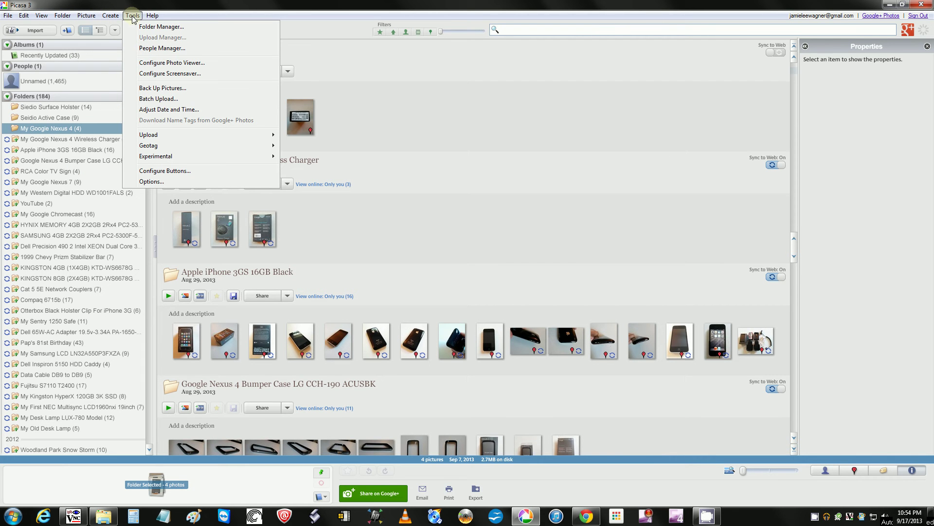
left_click(157, 100)
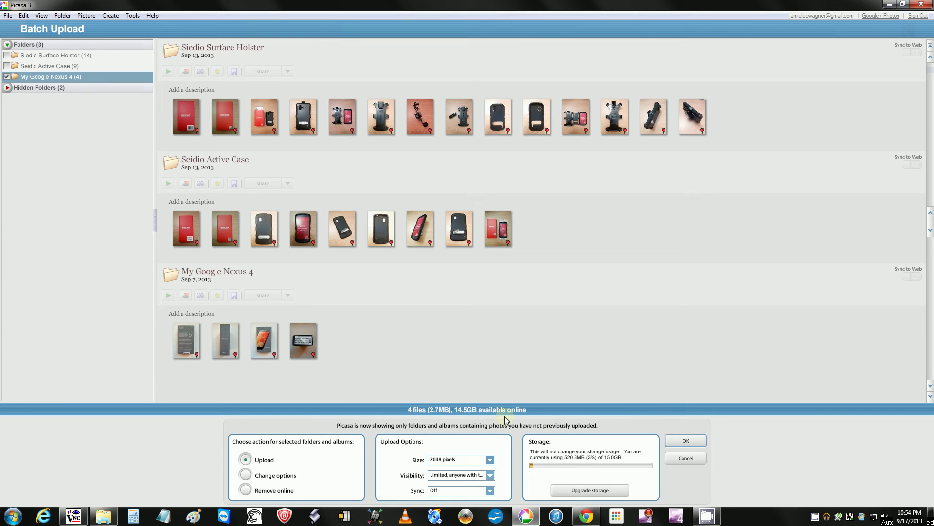
left_click(686, 460)
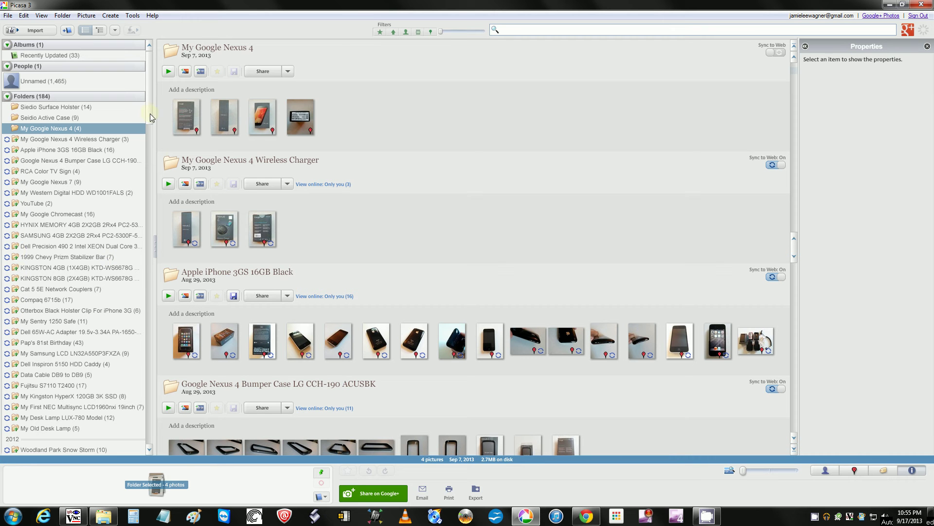
- Disable web sync for the My Google Nexus 4 Wireless Charger album, then re-enable it
left_click_drag(150, 113, 120, 118)
left_click(771, 165)
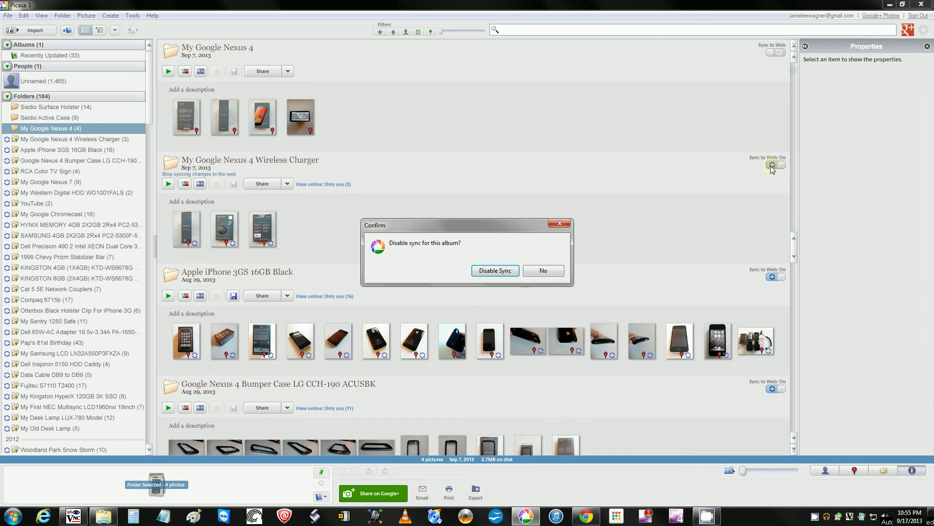
left_click(514, 275)
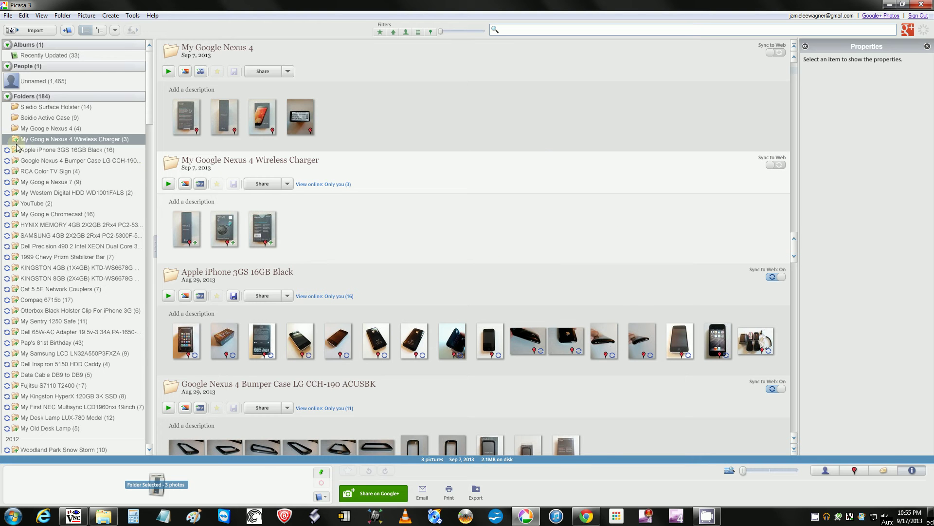
left_click(777, 165)
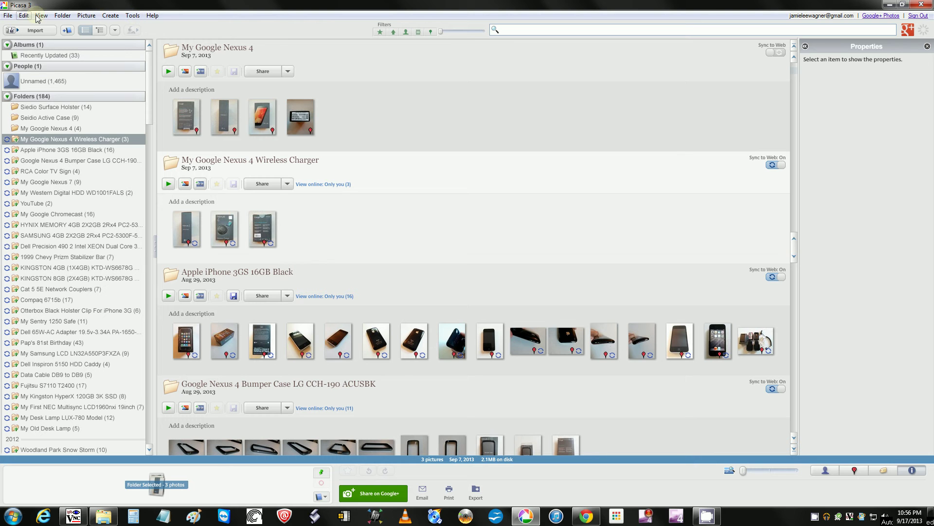
- Open Tools > Batch Upload and use Select All to check every folder
left_click(133, 17)
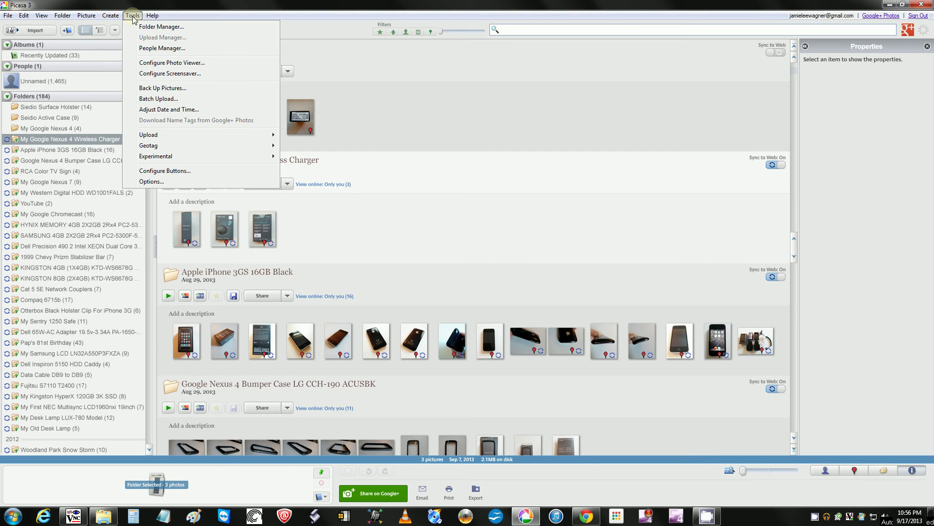
left_click(155, 99)
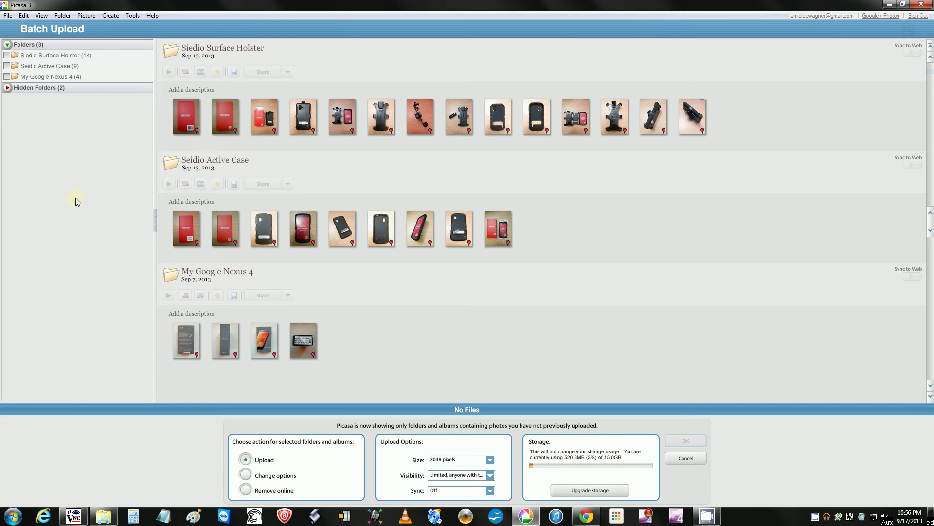
left_click(8, 45)
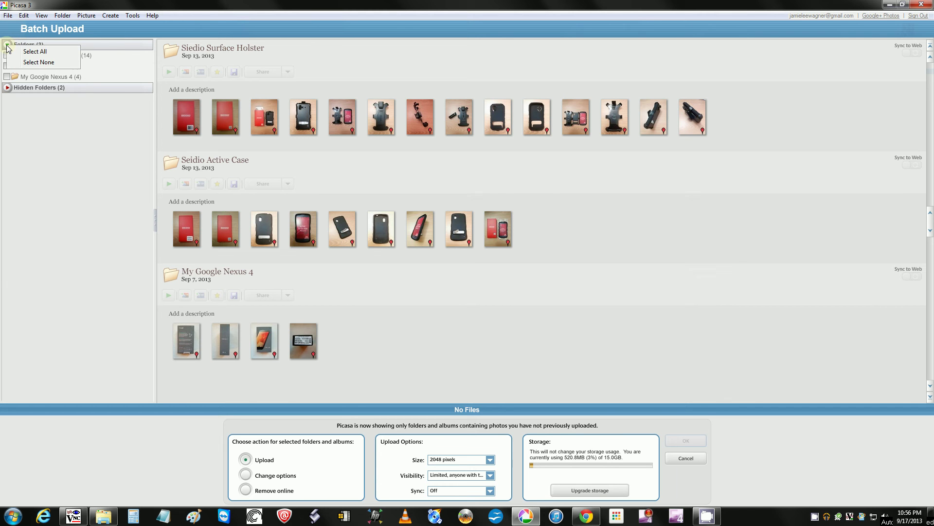
left_click(35, 52)
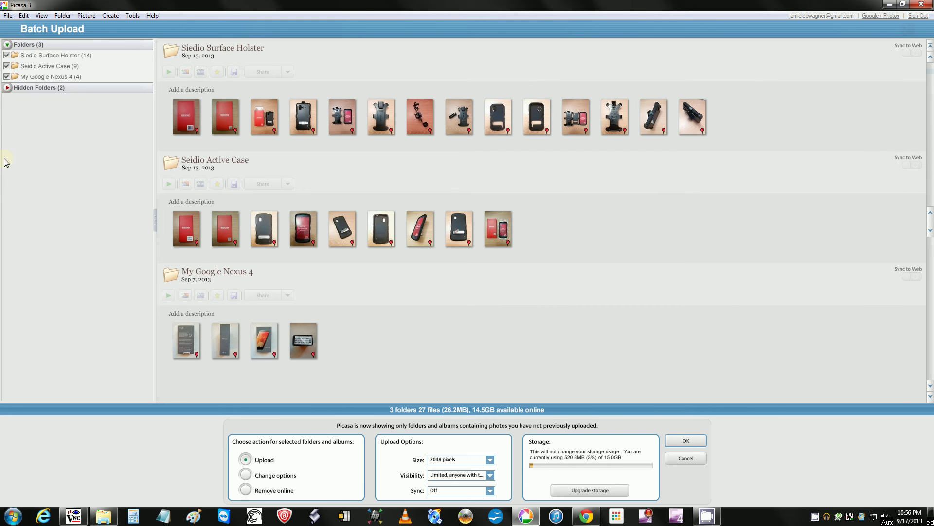
- Uncheck Siedio Surface Holster, Seidio Active Case and My Google Nexus 4, then Select All again
left_click(6, 55)
left_click(6, 66)
left_click(7, 76)
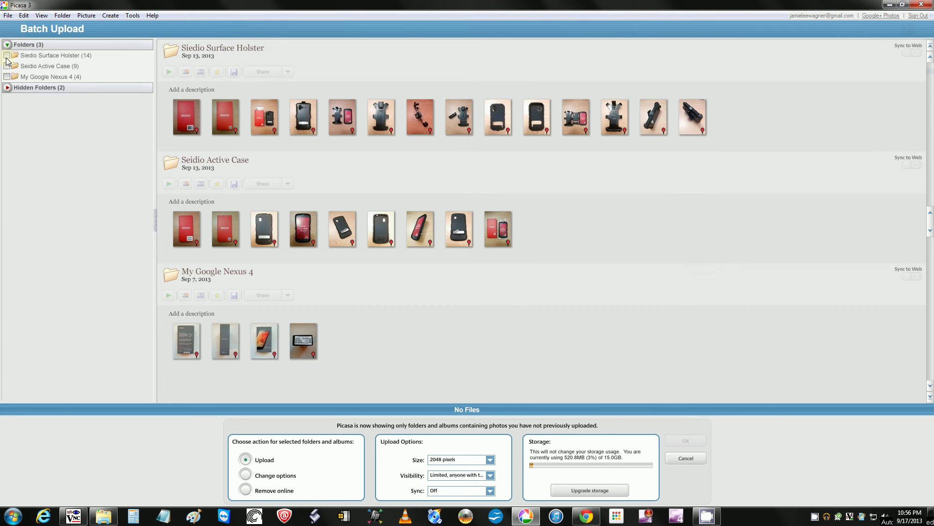
left_click(8, 44)
left_click(22, 50)
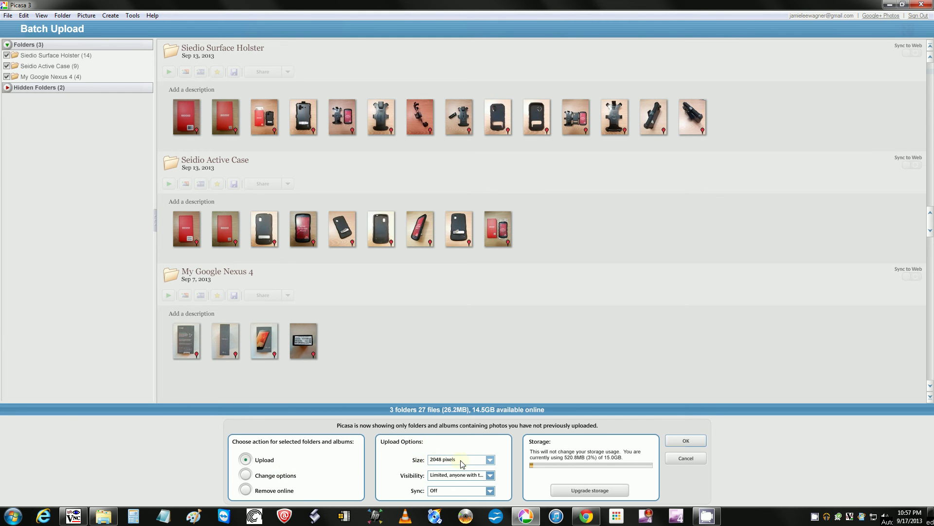
- Set upload visibility to Only you and Sync On, then start uploading the three folders
left_click(491, 475)
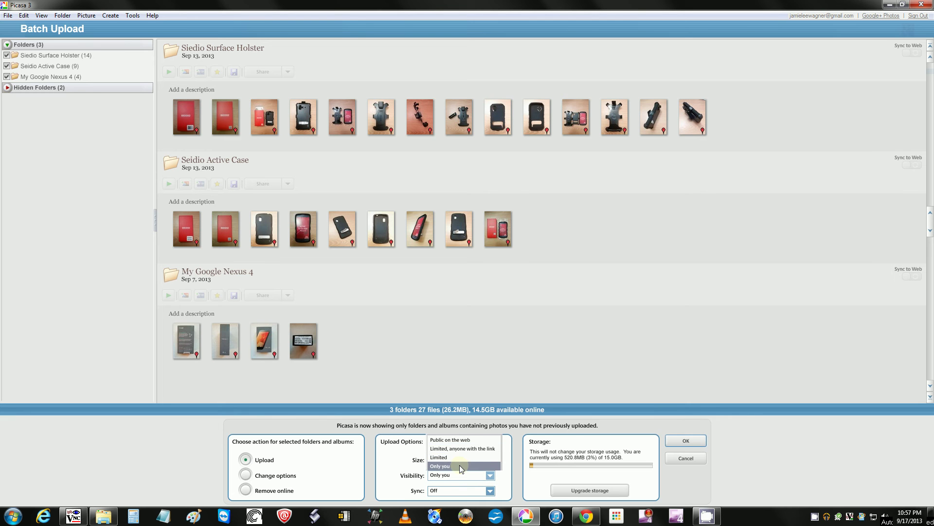
left_click(451, 465)
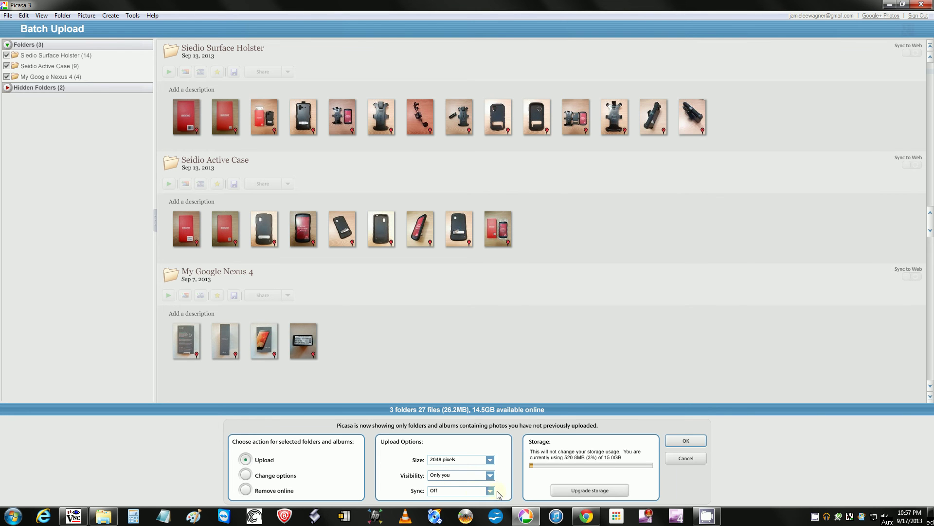
left_click(479, 489)
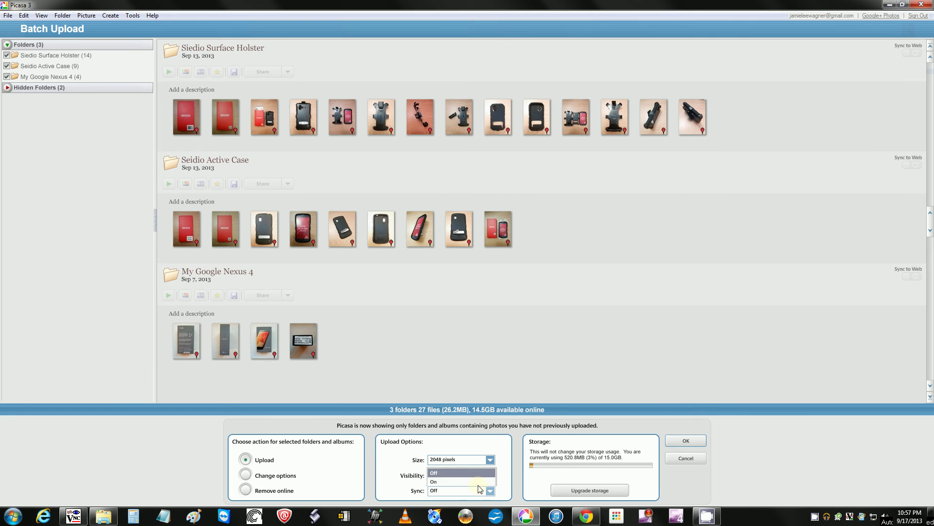
left_click(463, 481)
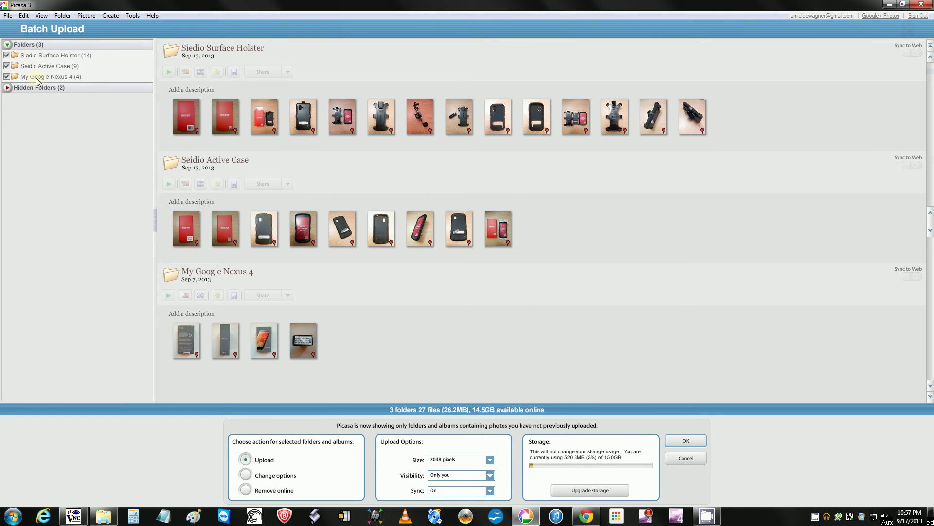
left_click(680, 441)
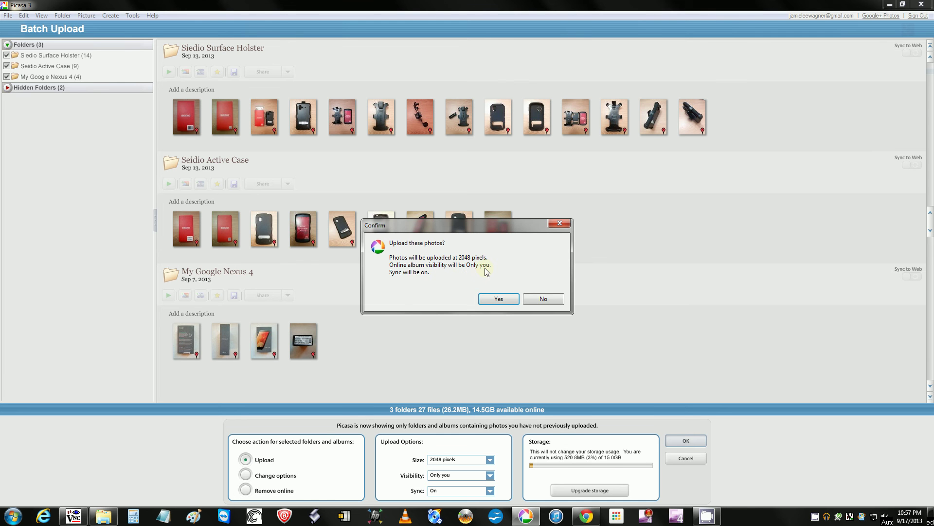
- Confirm the upload, then enlarge and reposition the Upload Manager while the three folders upload
left_click(499, 297)
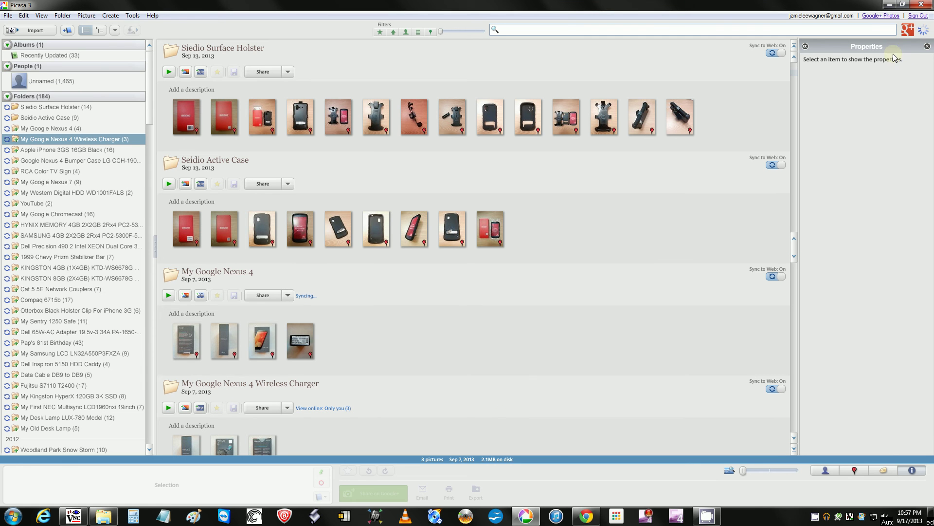
left_click(925, 33)
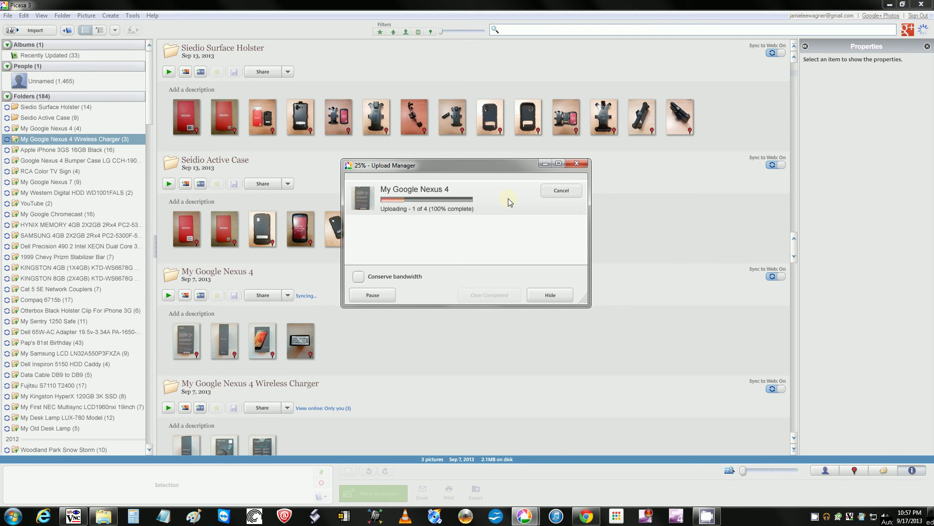
left_click_drag(588, 307, 609, 410)
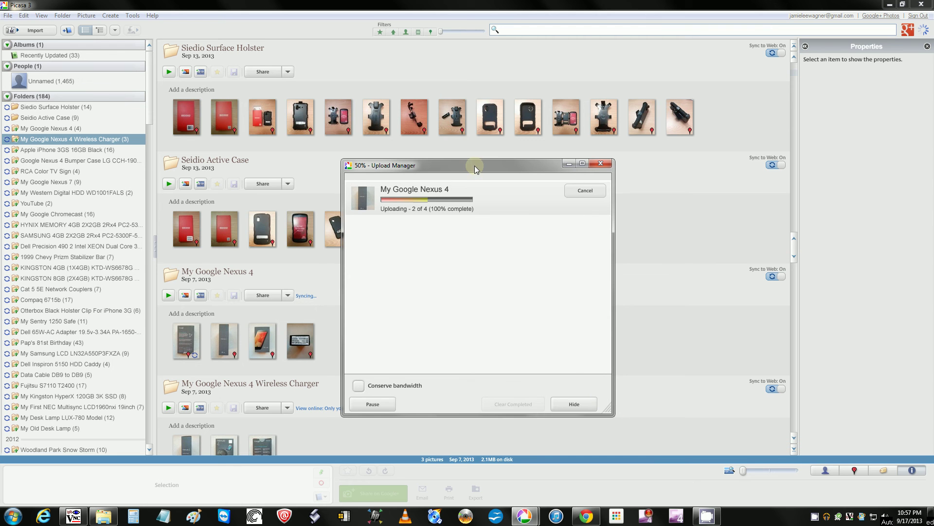
left_click_drag(474, 166, 446, 151)
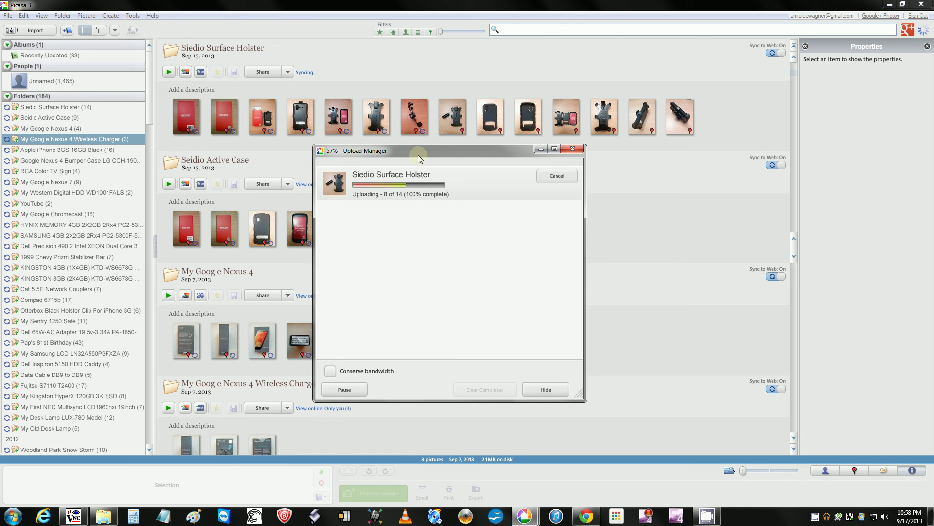
left_click_drag(418, 155, 420, 178)
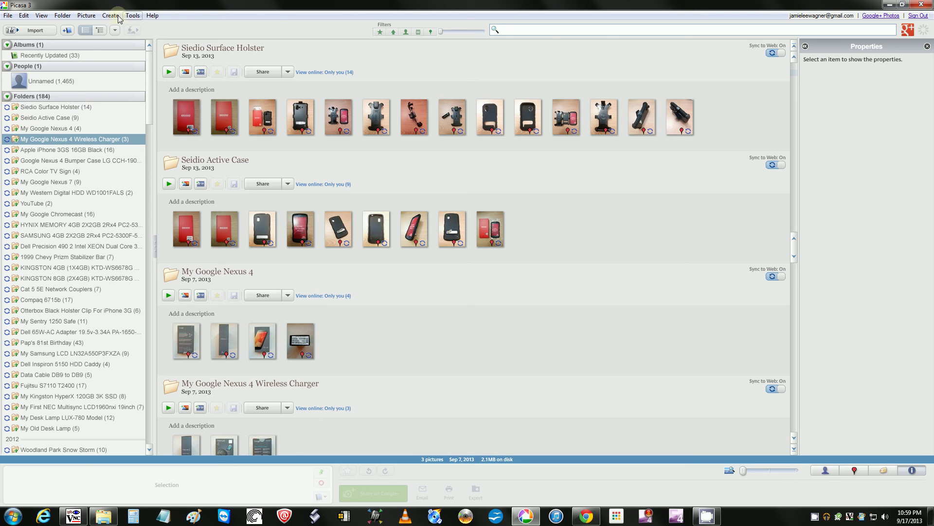
- Verify Batch Upload shows No Files, close it, and bring up the Picture menu
left_click(126, 15)
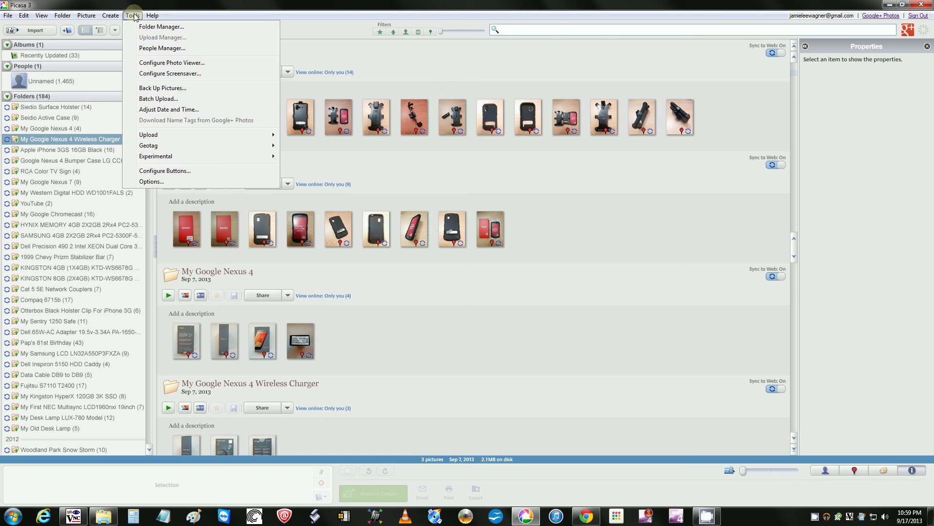
left_click(152, 94)
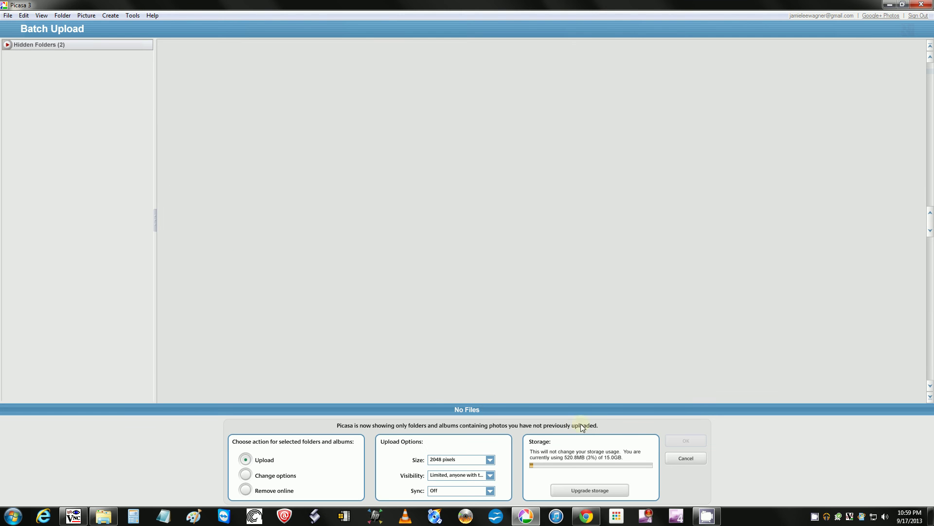
left_click(684, 459)
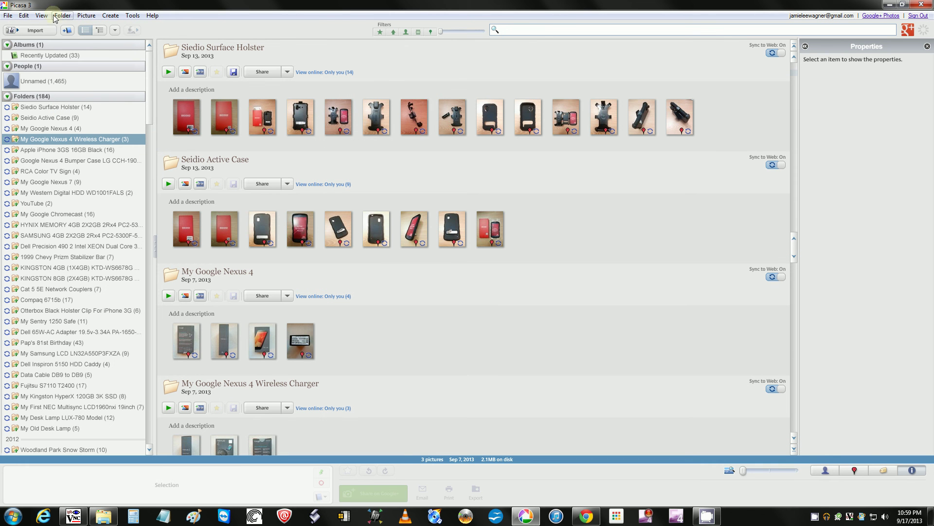
left_click(85, 16)
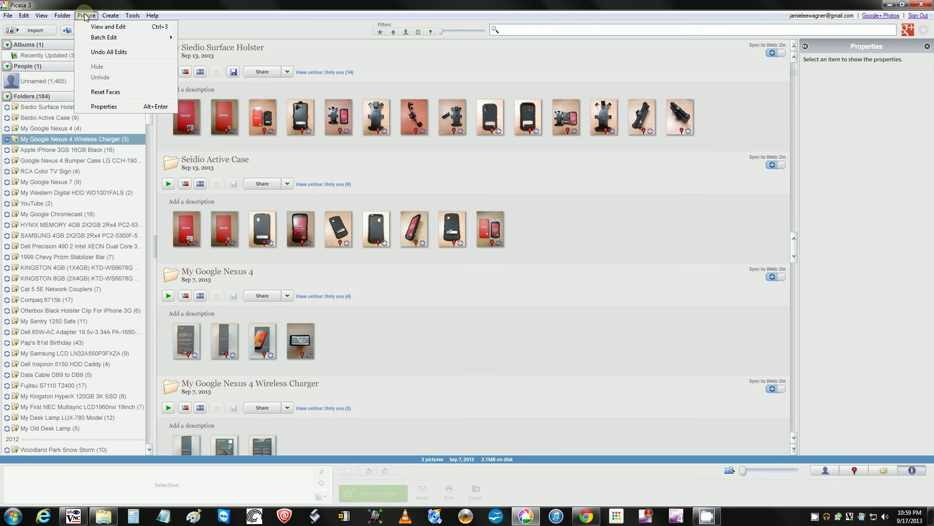
mouse_move(97, 38)
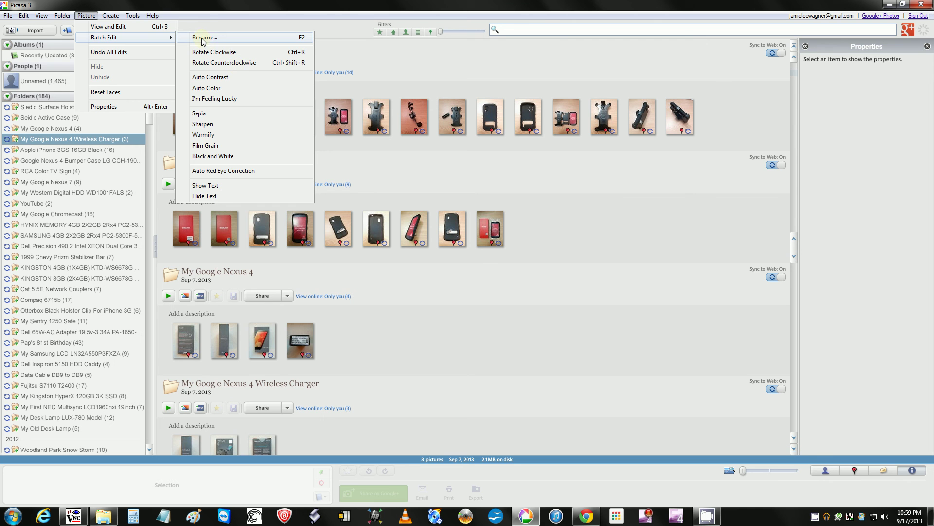
left_click(53, 129)
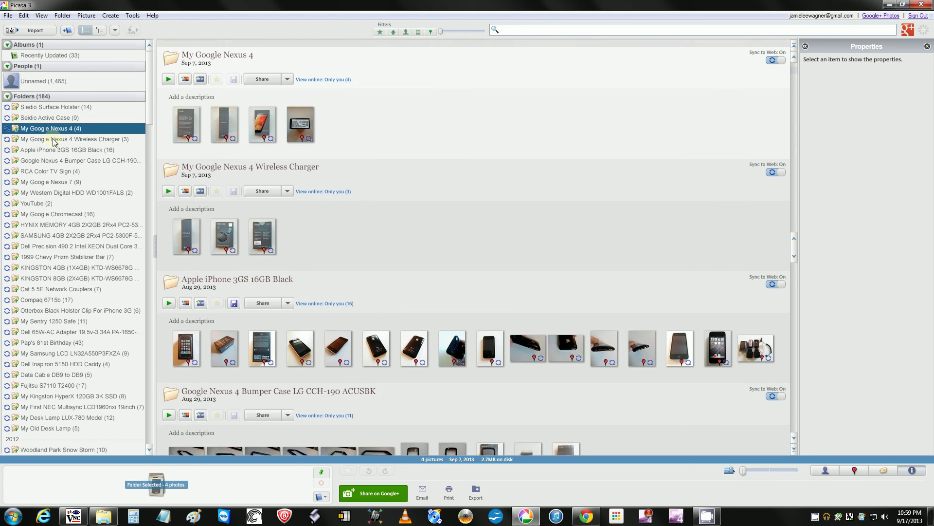
left_click(13, 130)
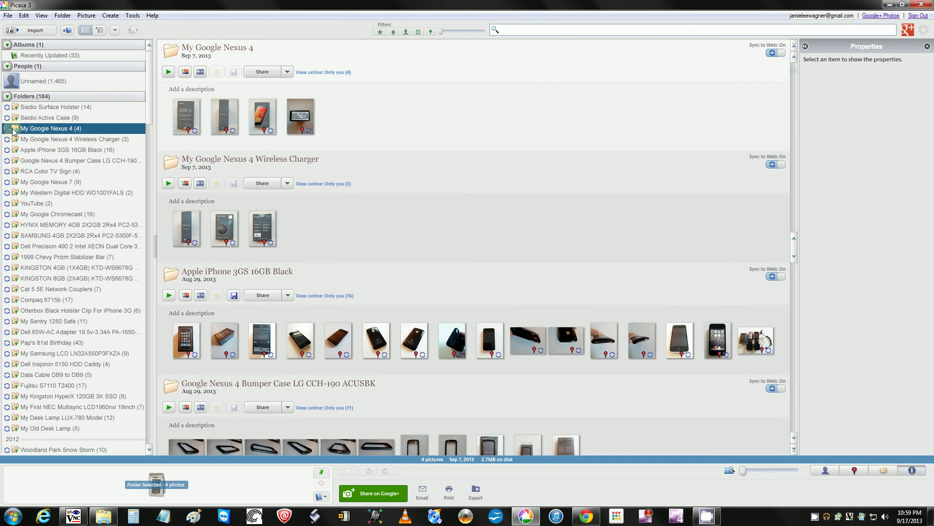
left_click(88, 16)
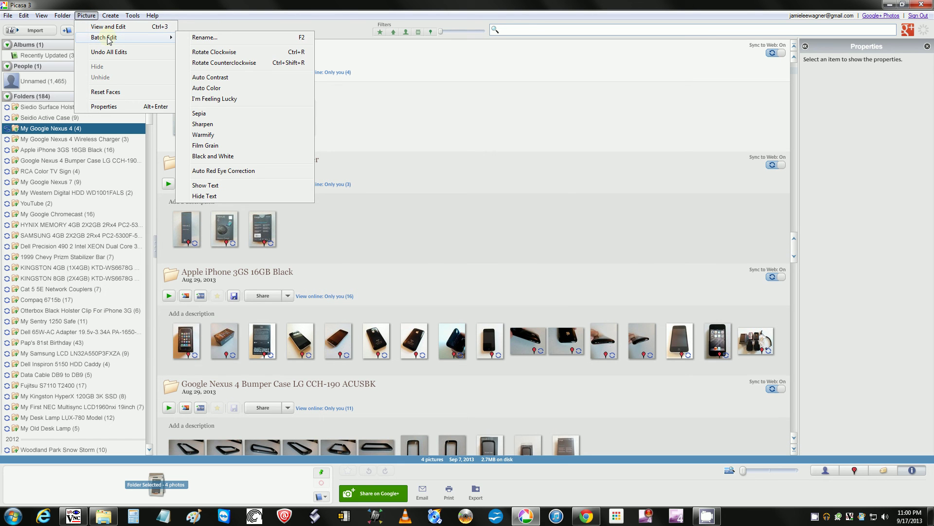
left_click(203, 39)
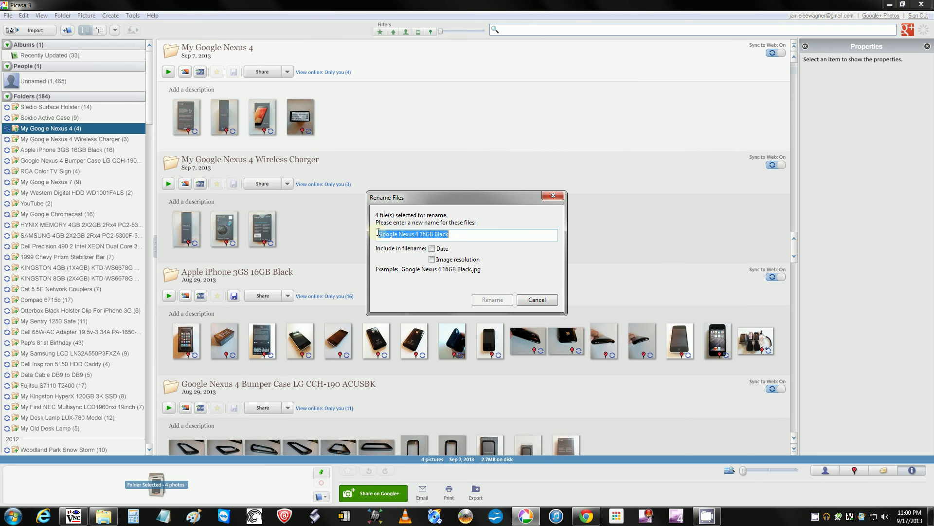
left_click(535, 300)
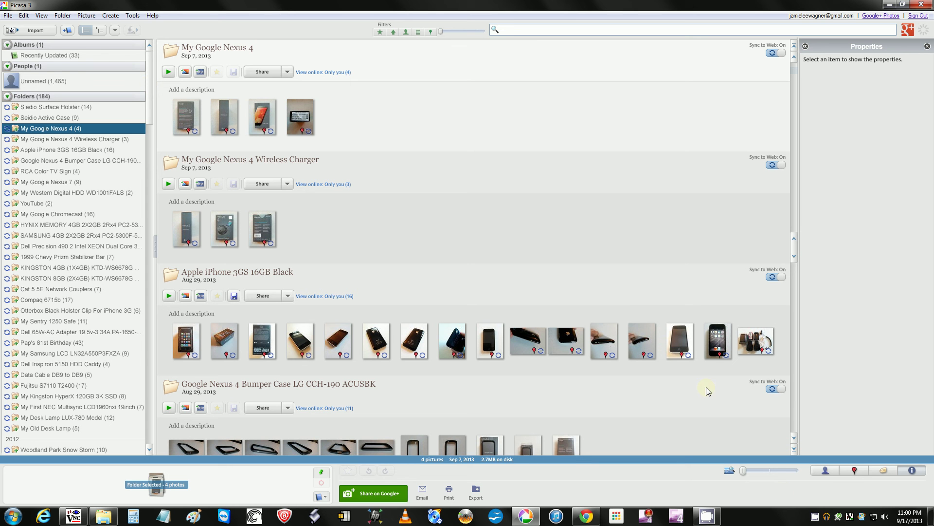
right_click(814, 516)
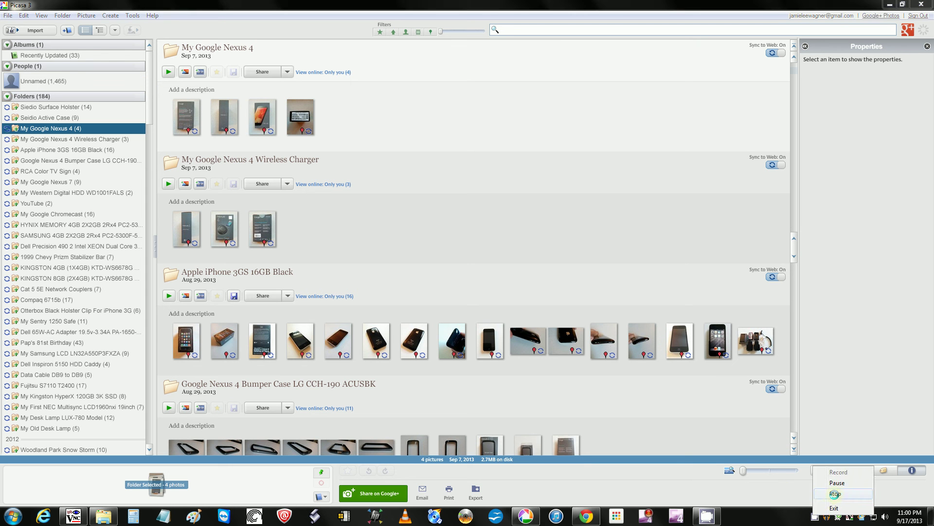